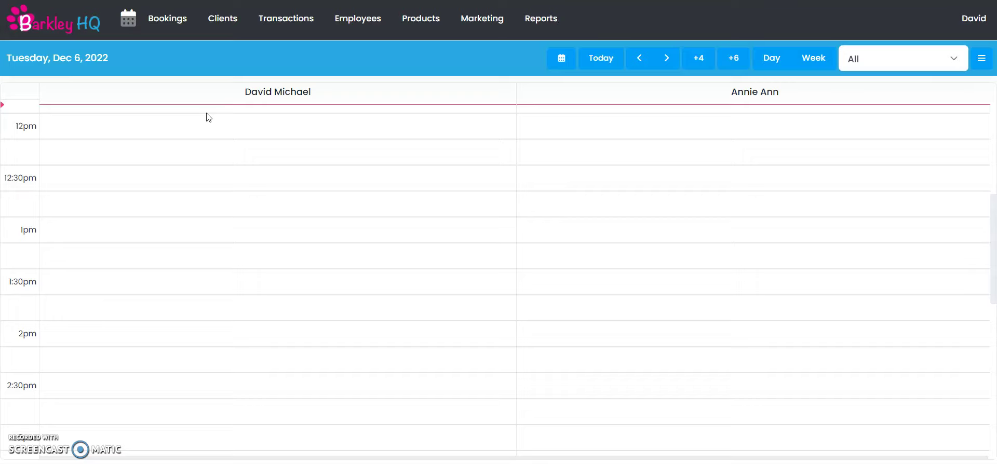
Show the Products menu with its product, service and category pages
click(240, 102)
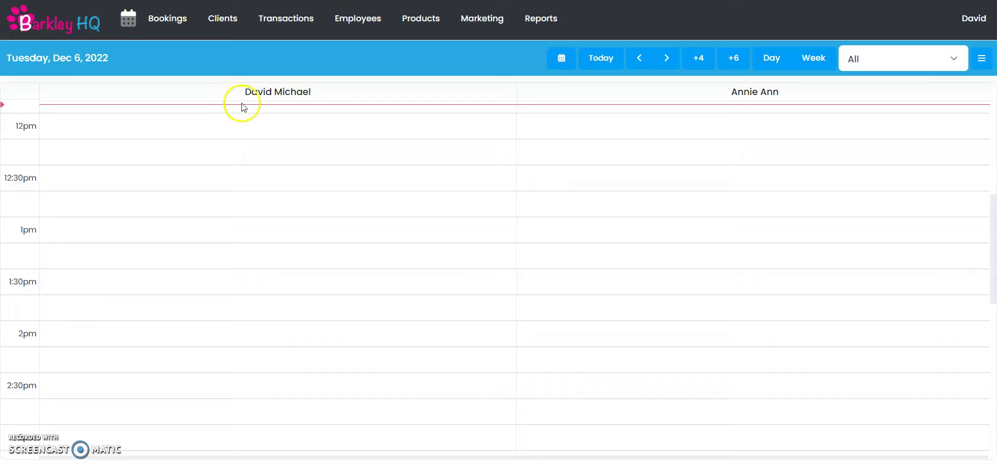
click(419, 18)
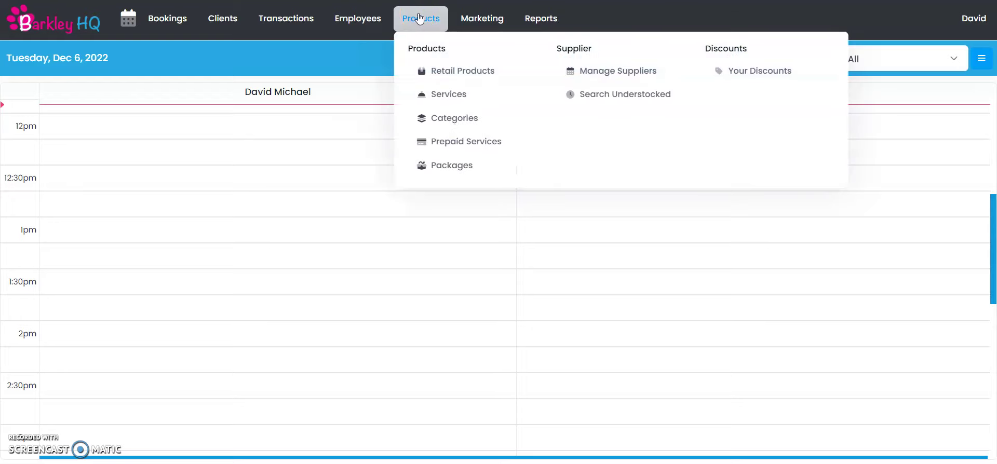
Go to the Categories list and open the 'A Full Groom' category
click(437, 118)
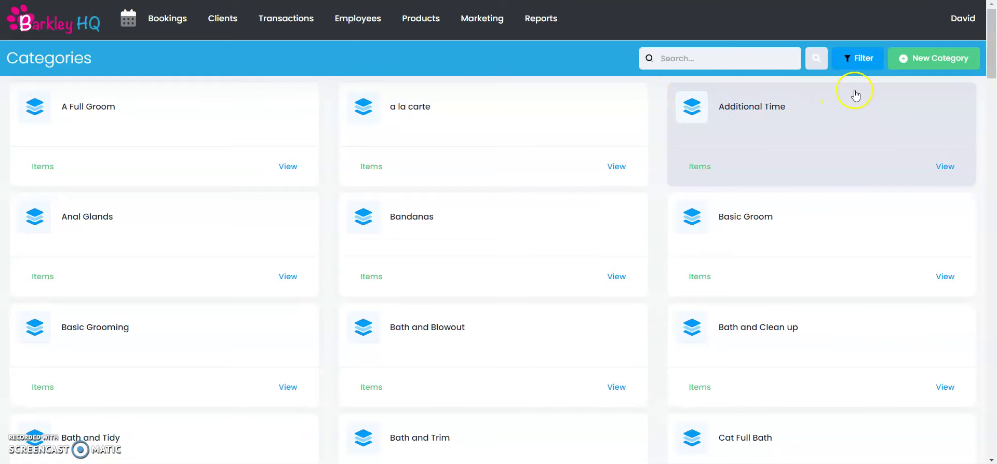
click(927, 60)
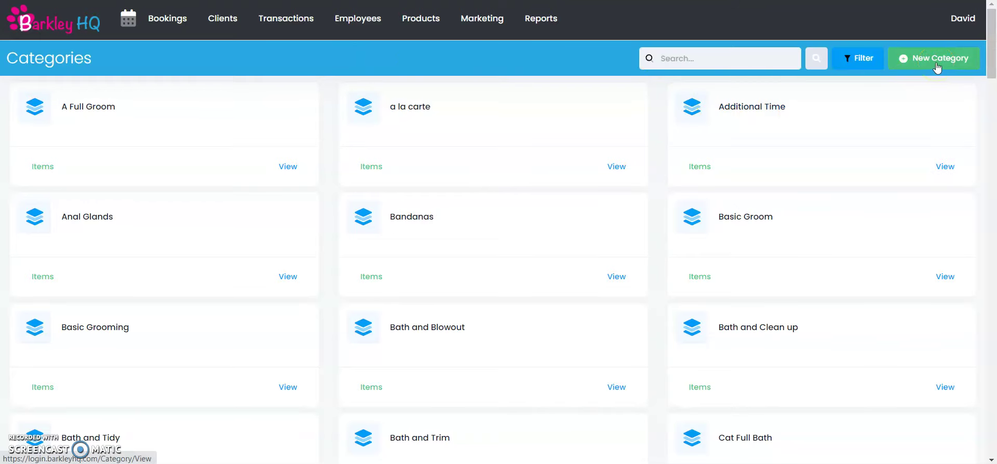
click(178, 121)
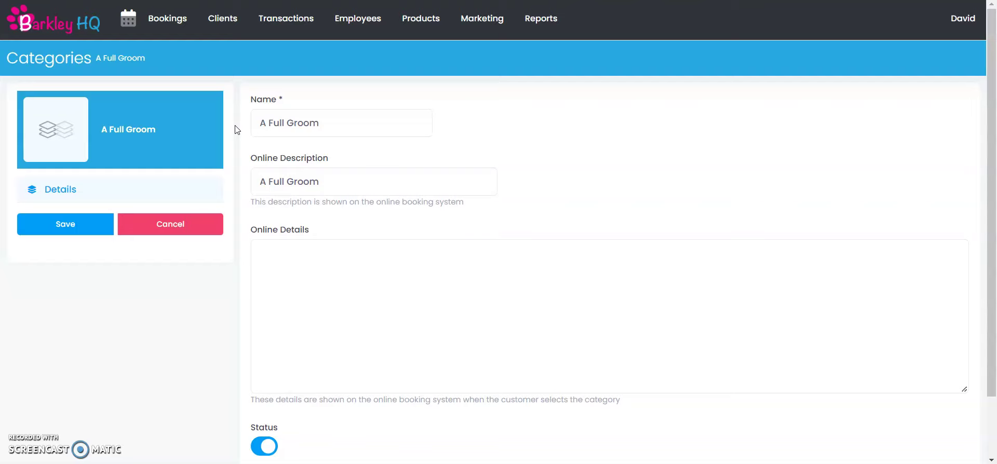
Review the A Full Groom category fields, save it and confirm with Continue
click(281, 126)
click(278, 184)
click(289, 184)
scroll(318, 186, down, 1)
scroll(319, 187, down, 1)
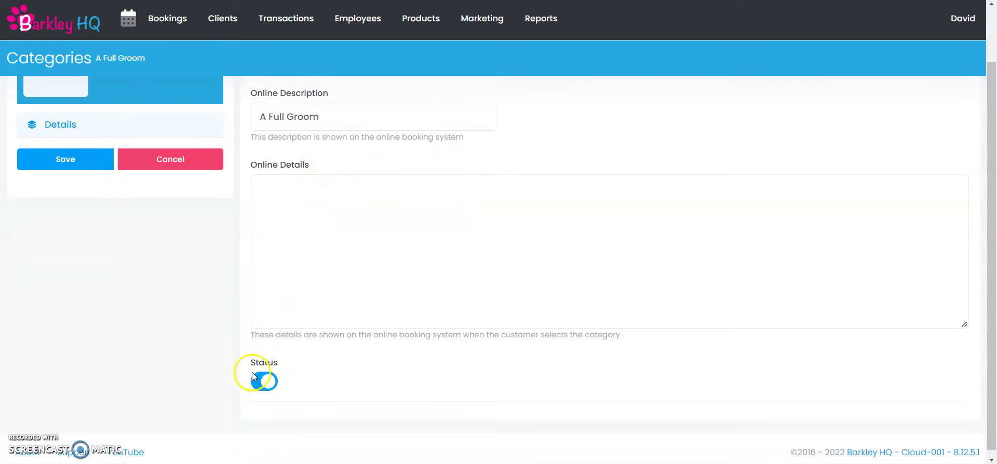
scroll(245, 372, up, 2)
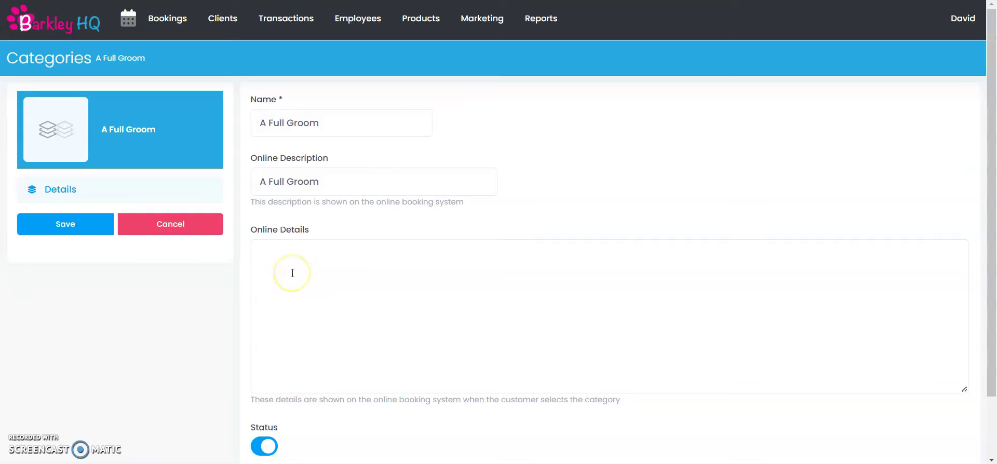
click(91, 224)
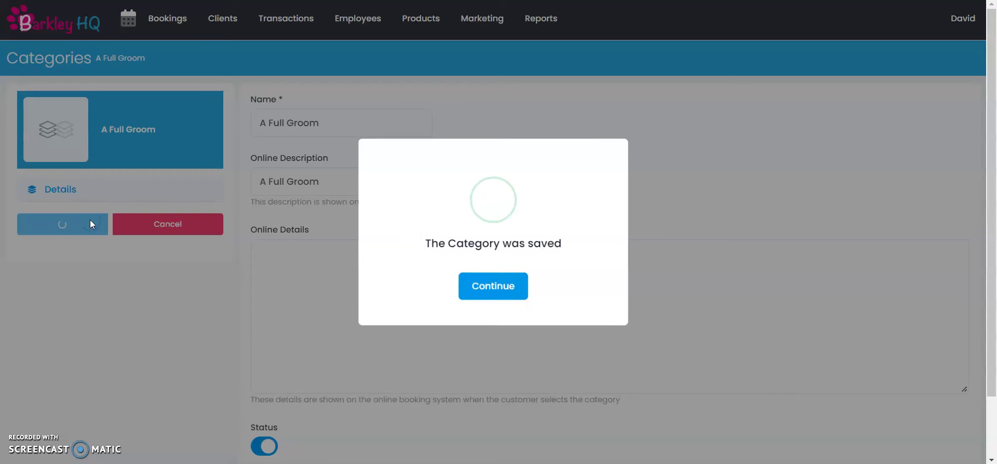
click(489, 284)
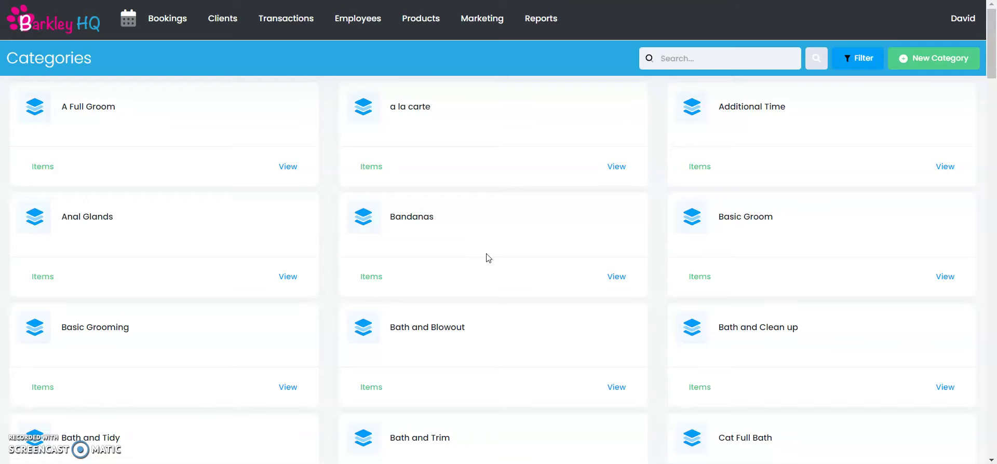
Go to the Services list under Products and start a new service
click(419, 17)
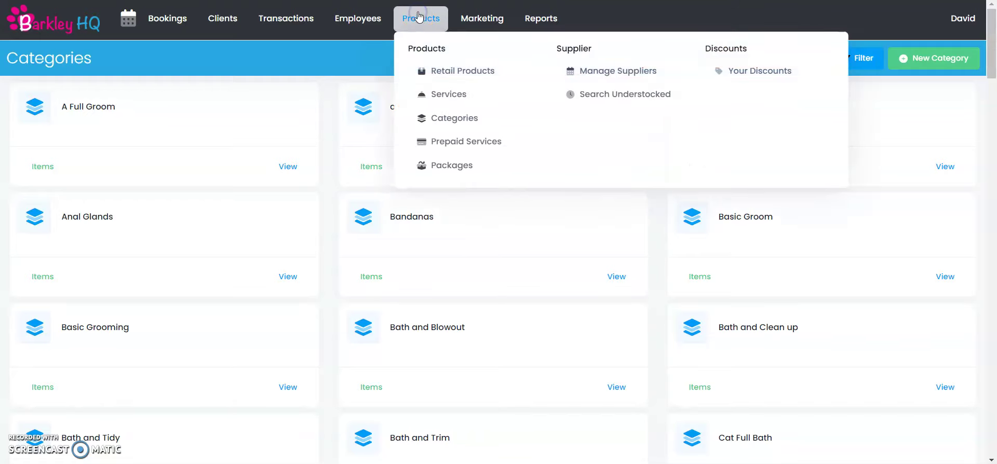
click(439, 97)
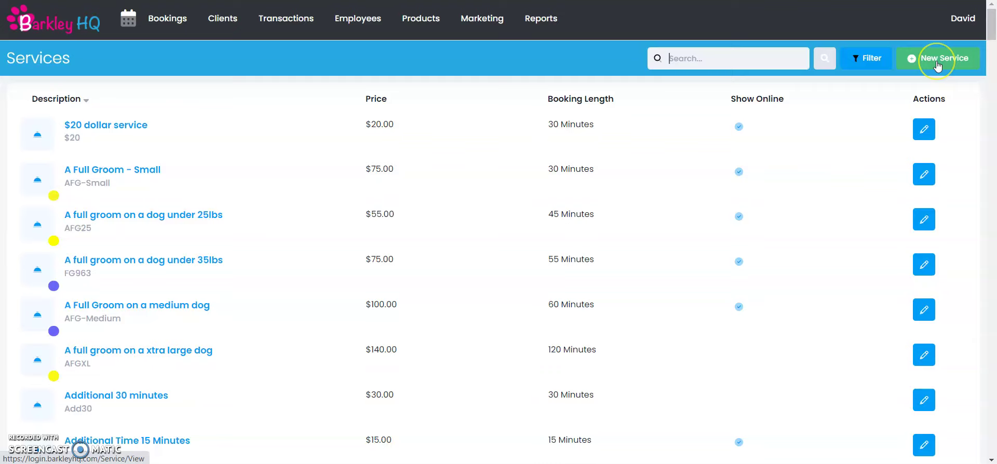
click(936, 63)
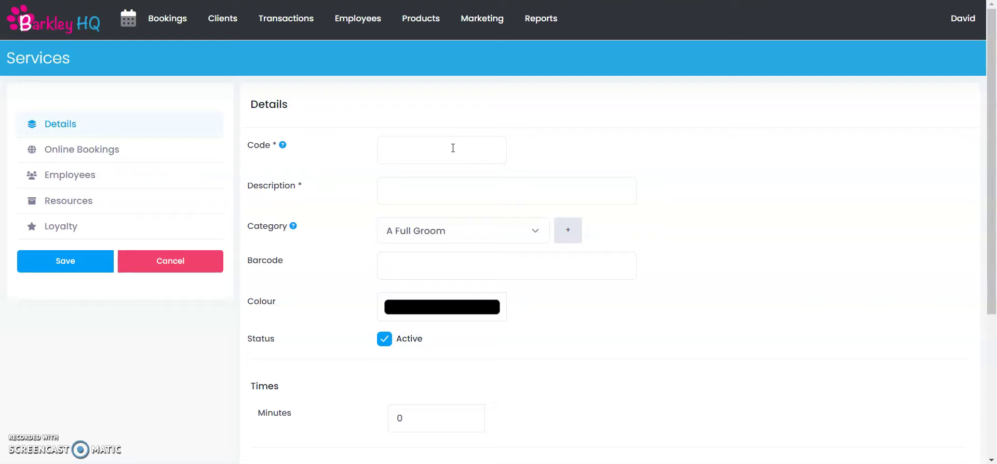
Enter FG300 as the new service's code
click(453, 148)
text(Fg)
key(BackSpace)
text(G300)
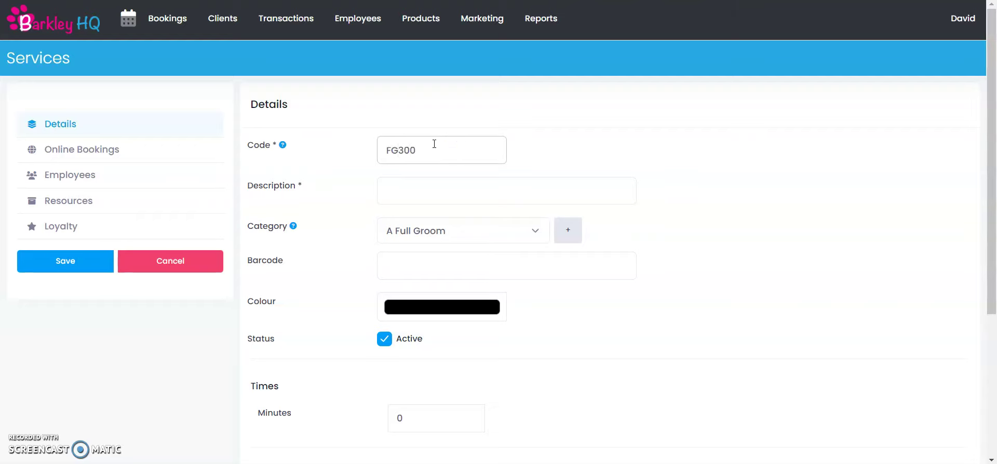
Set the description to 'Full Groom on a husky', keeping category A Full Groom
click(447, 197)
text(Full Groom on)
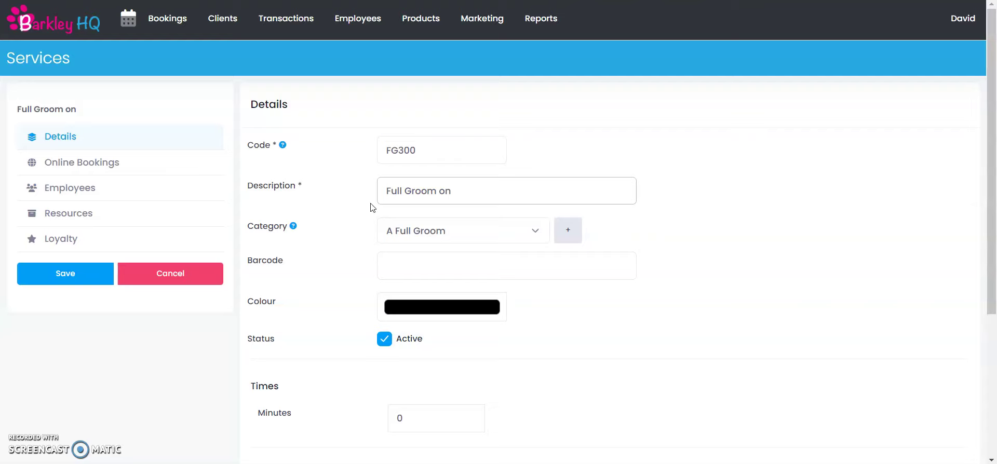
text( a small dog)
key(BackSpace)
key(BackSpace)
key(BackSpace)
key(BackSpace)
text(husky)
click(427, 231)
key(Escape)
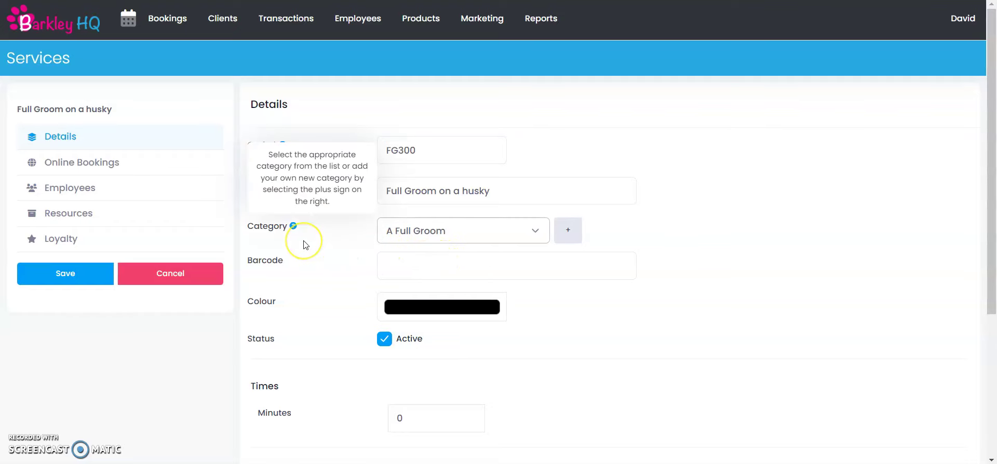
scroll(303, 244, down, 1)
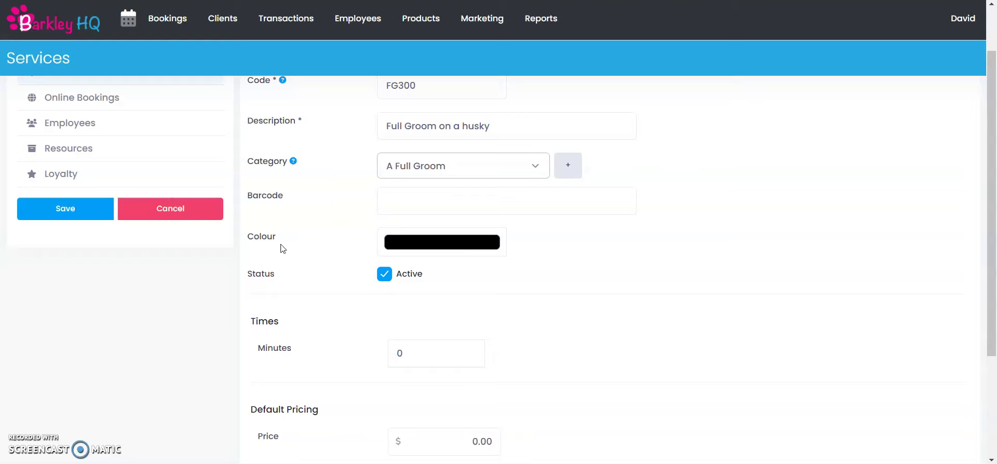
Change the service colour from black to a bright yellow
click(398, 248)
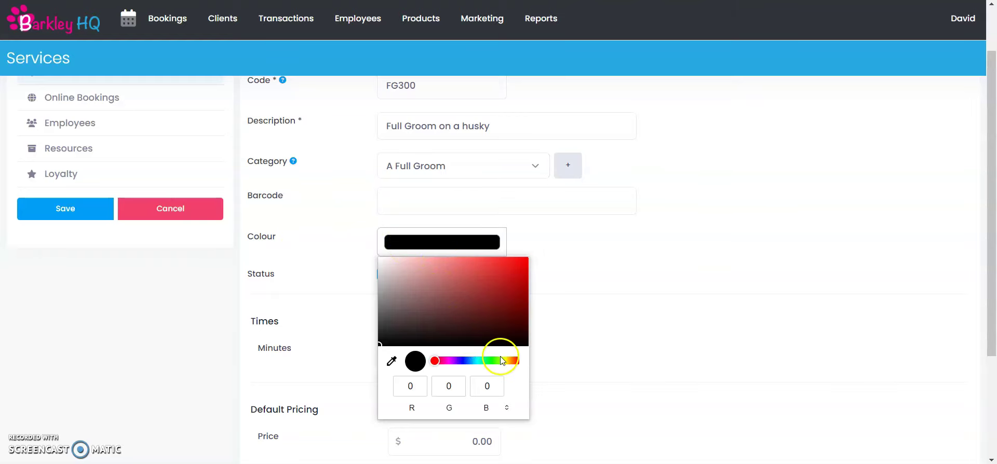
click(504, 360)
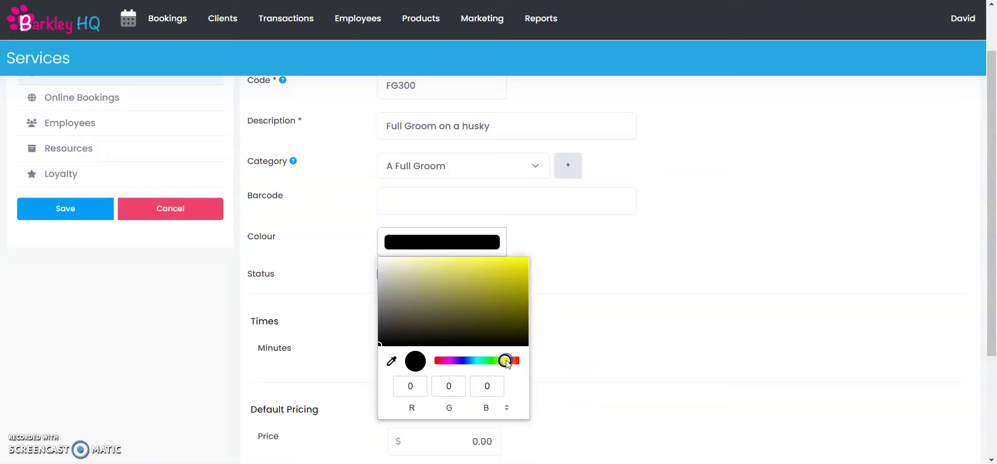
click(521, 263)
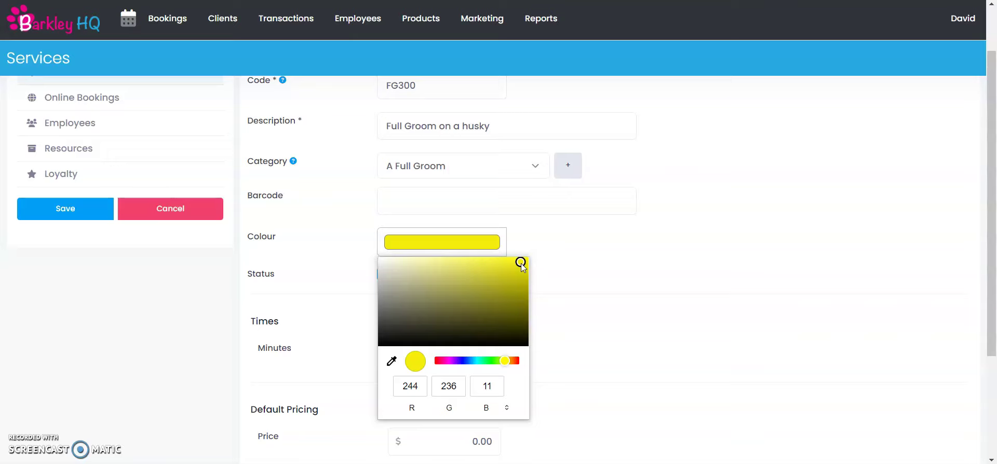
click(559, 251)
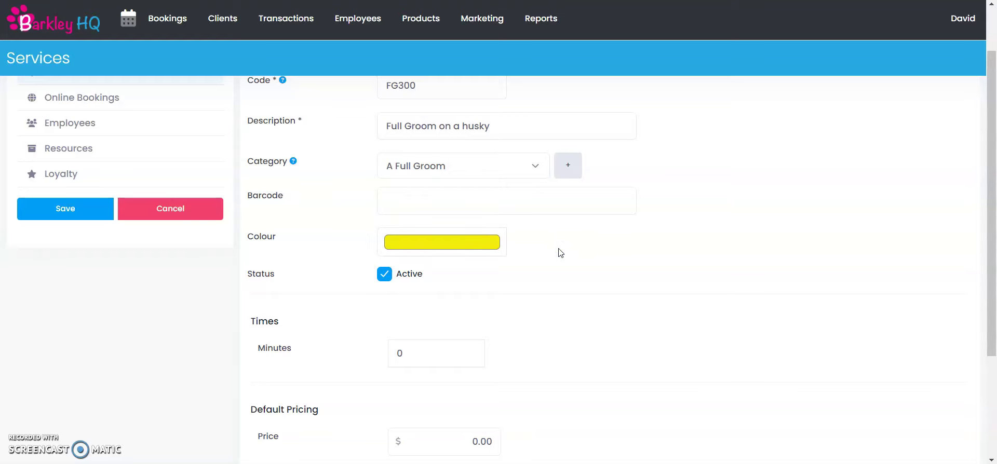
scroll(558, 252, down, 1)
click(554, 260)
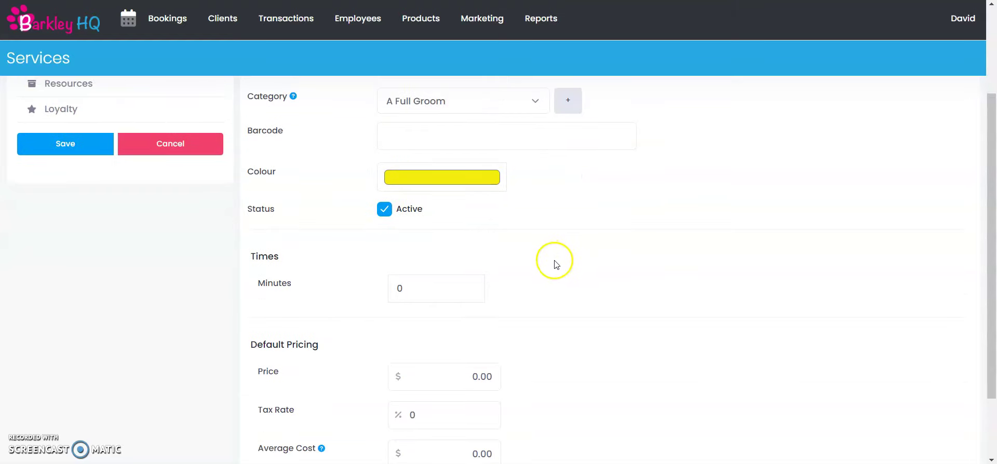
Set the service duration to 120 minutes
scroll(551, 266, up, 1)
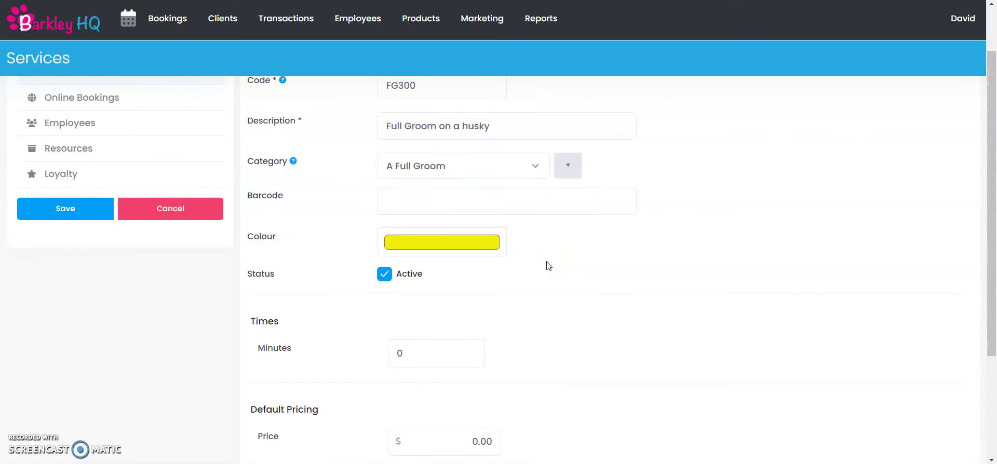
scroll(551, 266, down, 1)
drag(450, 285, 388, 287)
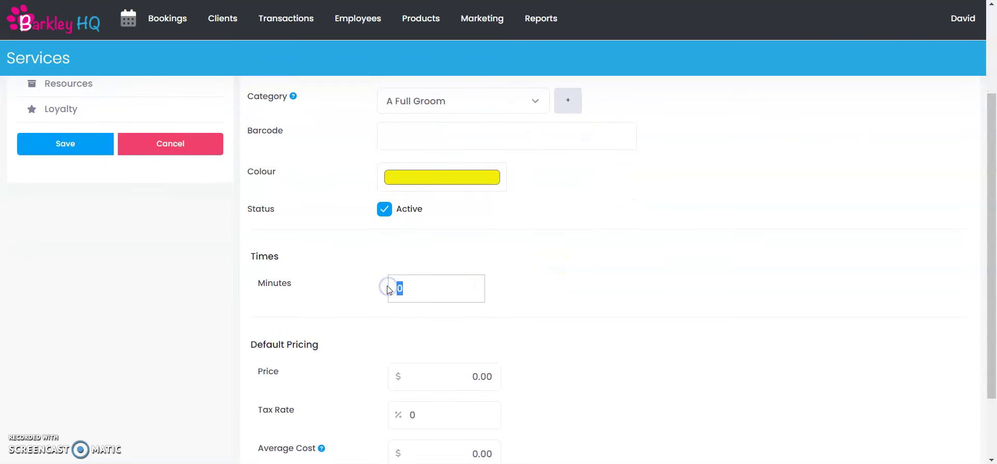
text(120)
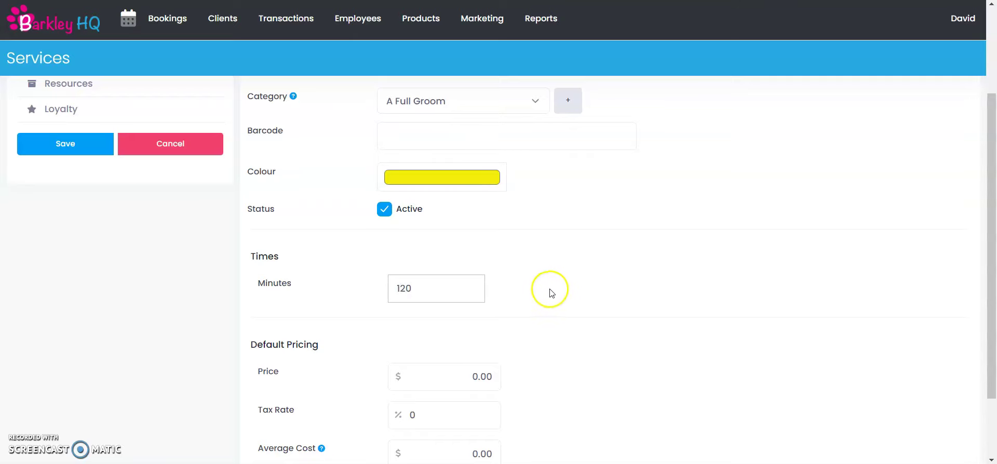
click(551, 293)
Enter a price of 150 and a tax rate of 13
scroll(552, 293, down, 1)
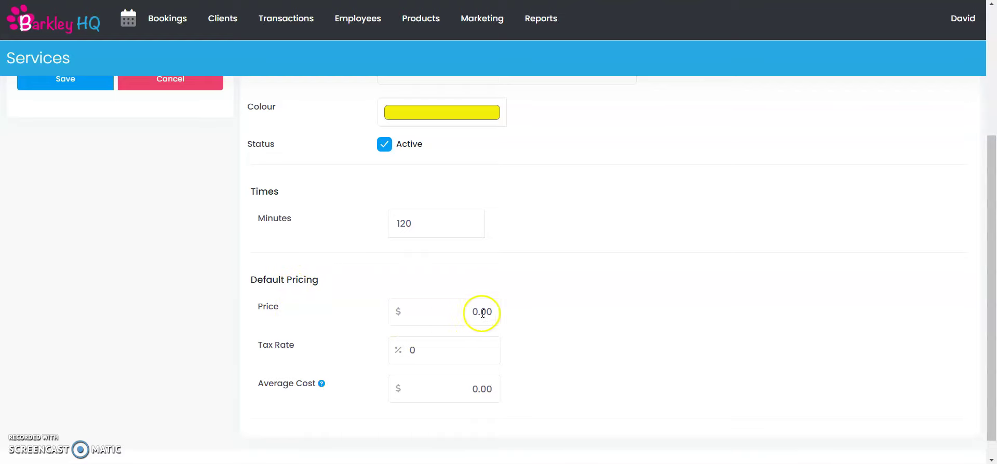
mouse_move(485, 311)
mouse_down()
mouse_move(470, 312)
mouse_move(491, 311)
mouse_up()
text(150)
click(474, 353)
text(13)
click(650, 326)
scroll(652, 330, up, 4)
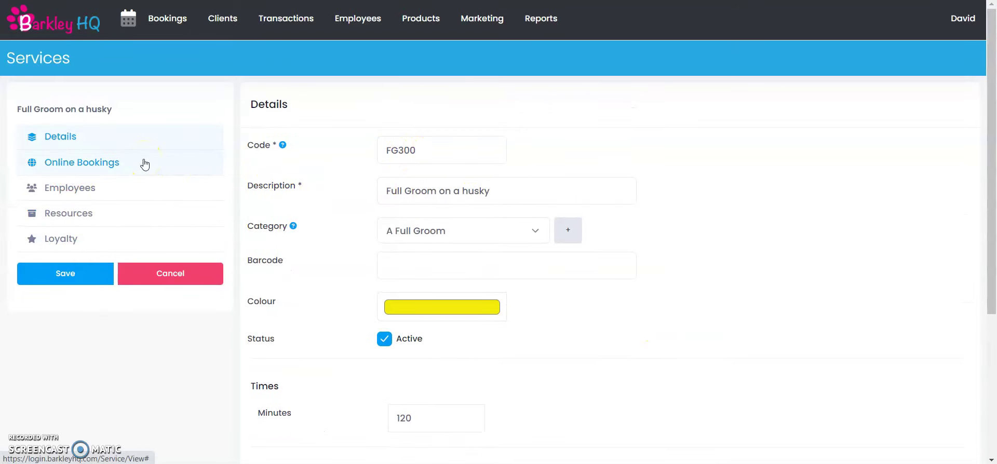
Give the service the online description 'A full groom on a husky', leaving Show Online checked
click(145, 164)
click(397, 172)
click(397, 172)
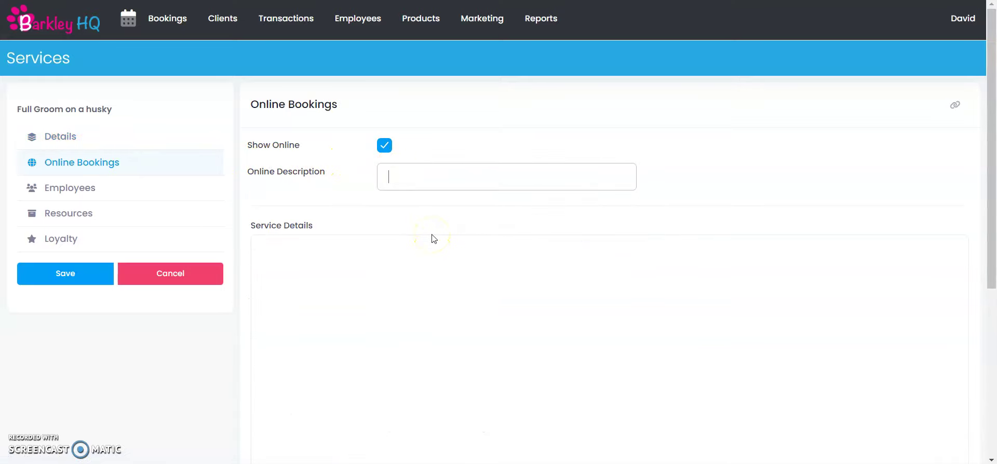
text(A full groom on a husky)
click(405, 205)
click(366, 272)
scroll(364, 244, down, 1)
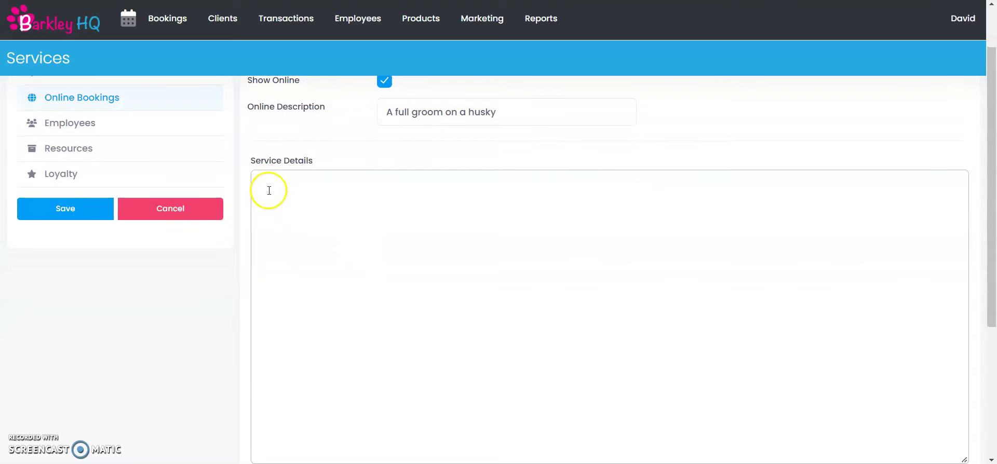
scroll(274, 187, up, 1)
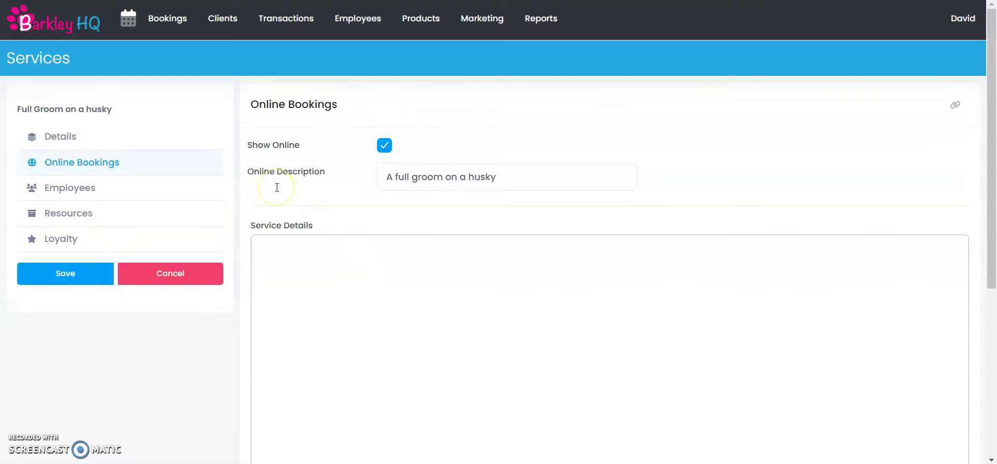
Assign one employee to perform the service, then view its loyalty settings
click(134, 193)
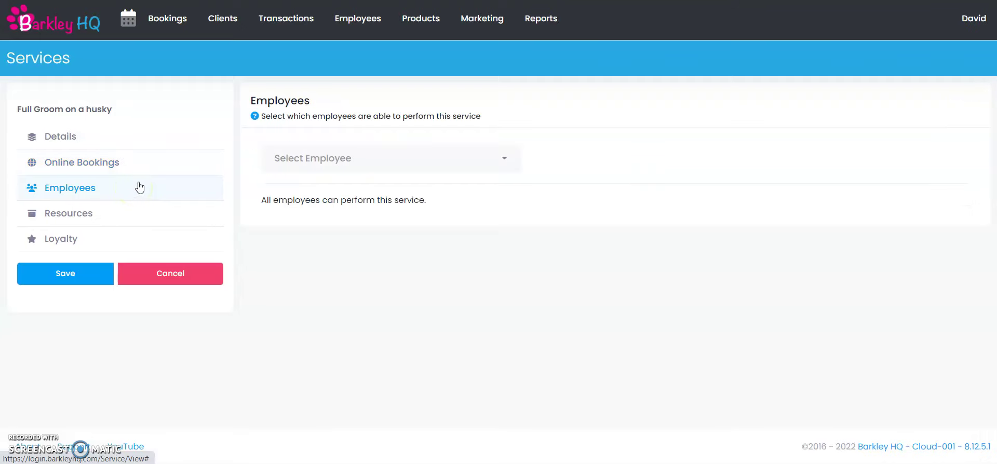
click(363, 158)
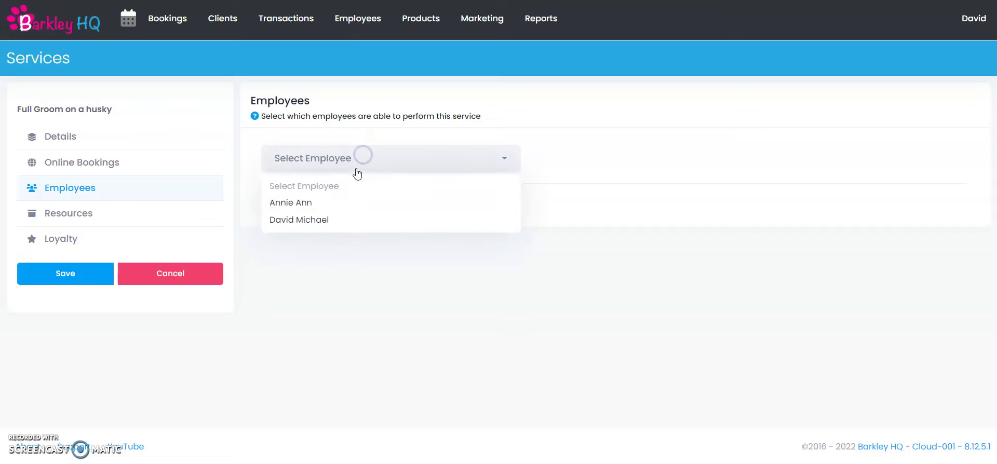
click(338, 220)
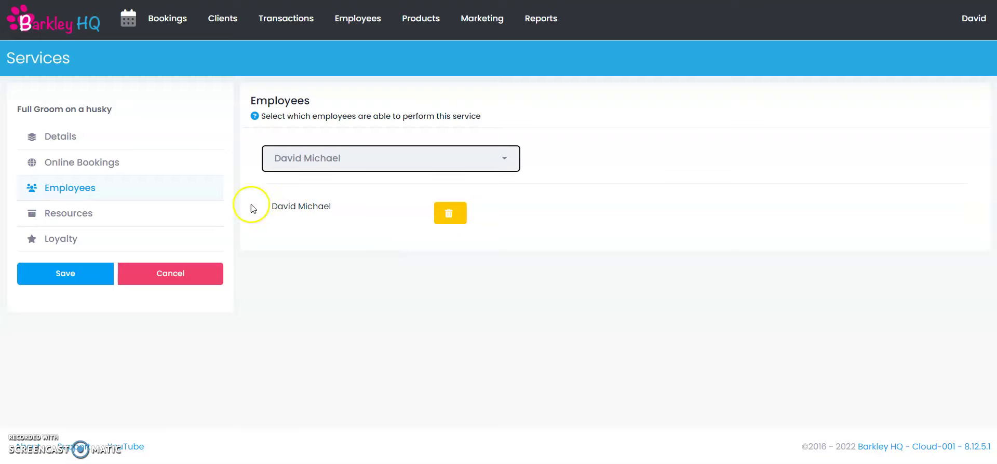
click(161, 240)
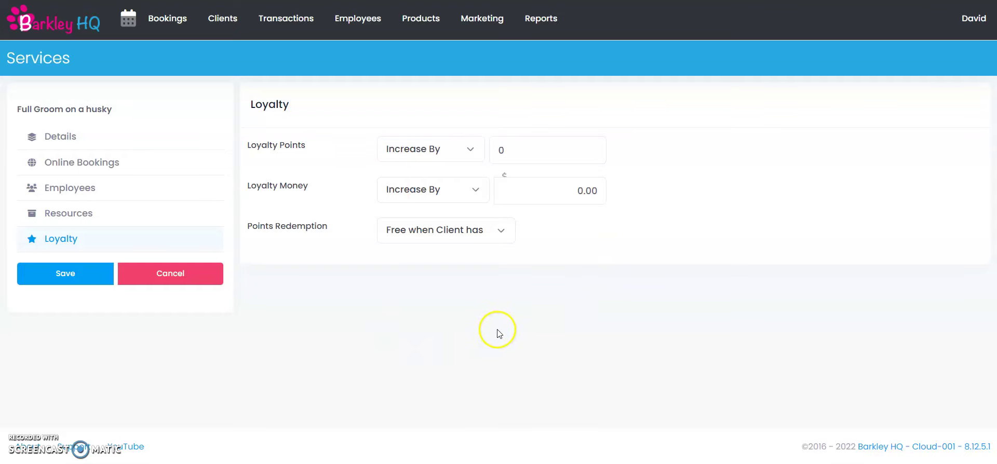
Save the new husky grooming service
click(90, 278)
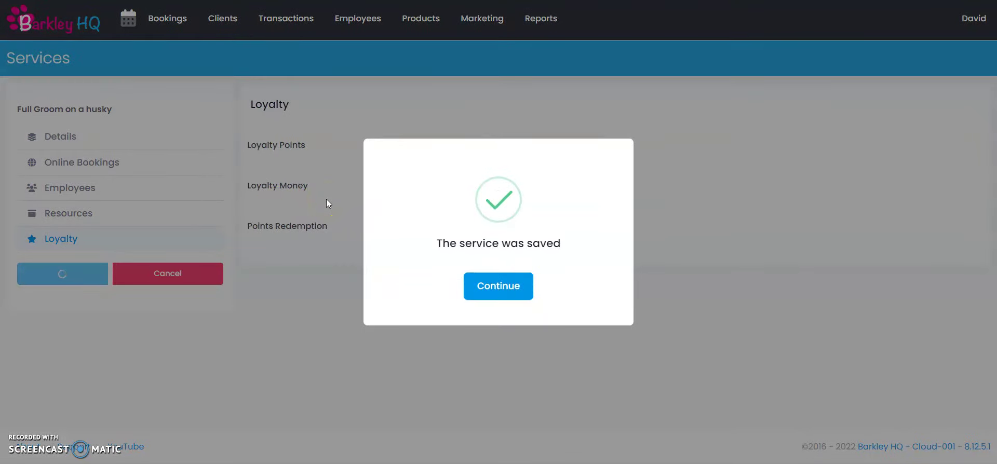